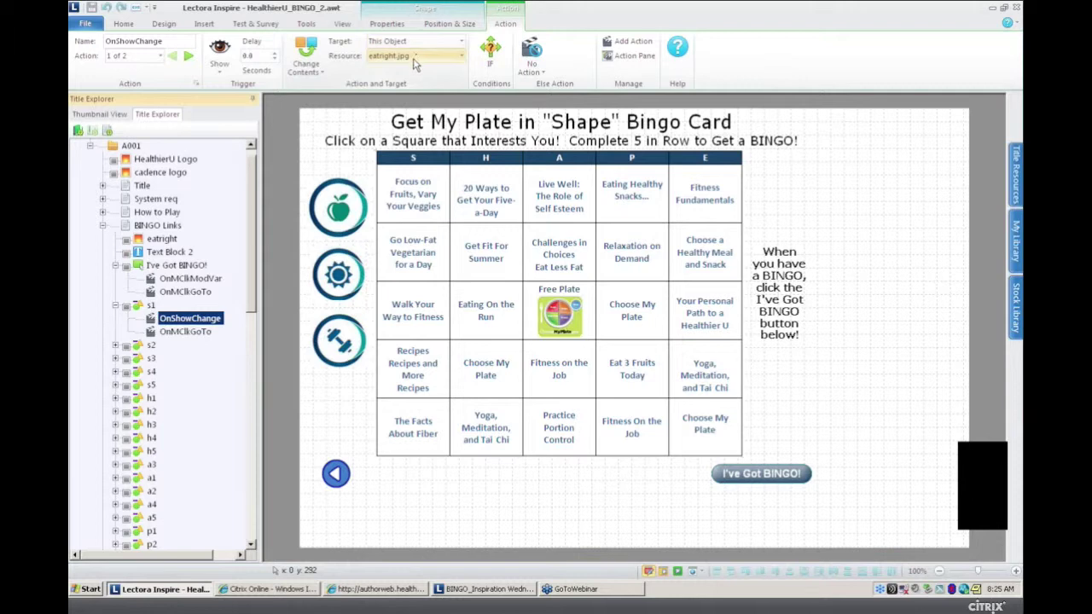
Step: Review the conditions set on the OnShowChange action of bingo square s1
left_click(491, 66)
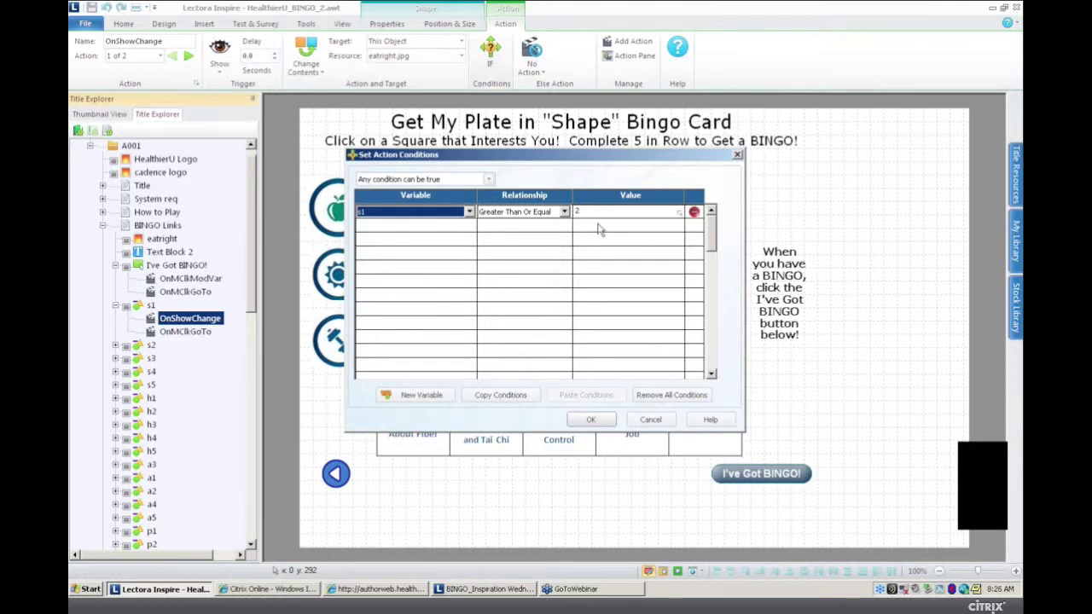
left_click(593, 421)
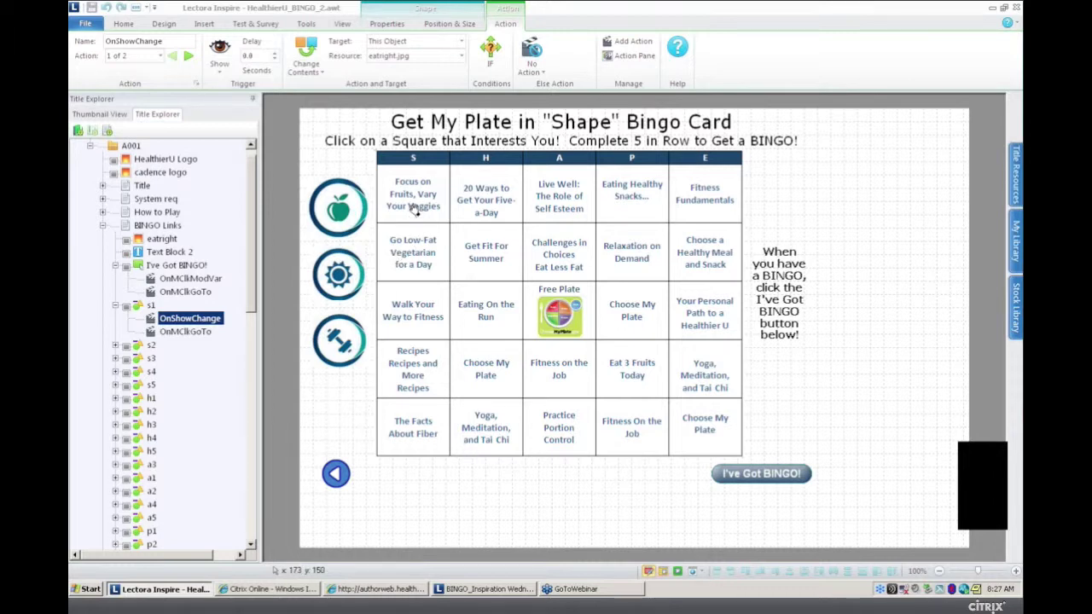
Step: Look through the title's user-defined variables in the Variable Manager and close it
left_click(307, 25)
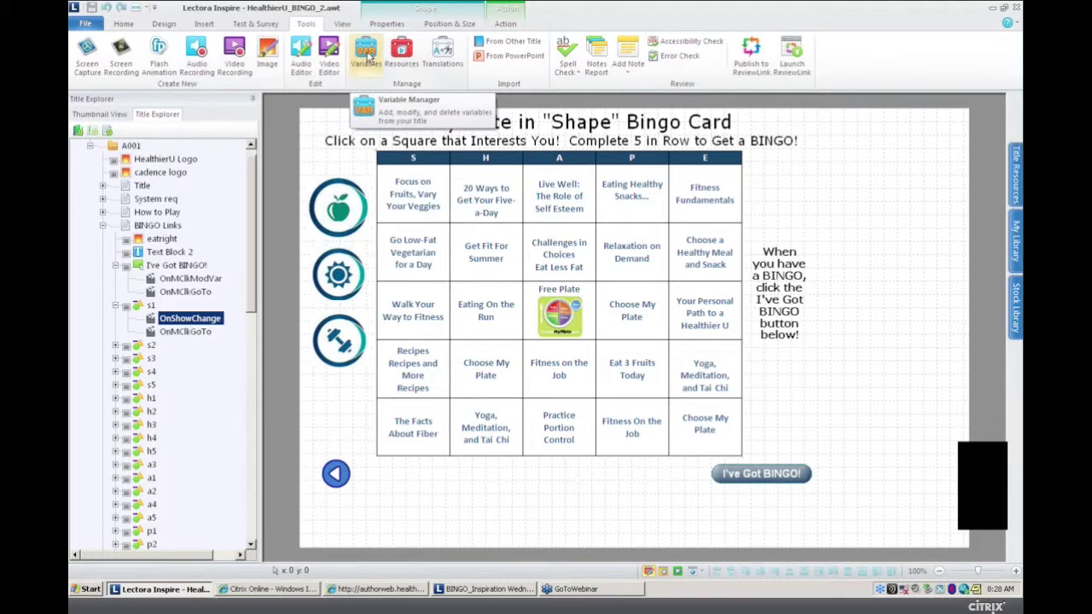
left_click(367, 55)
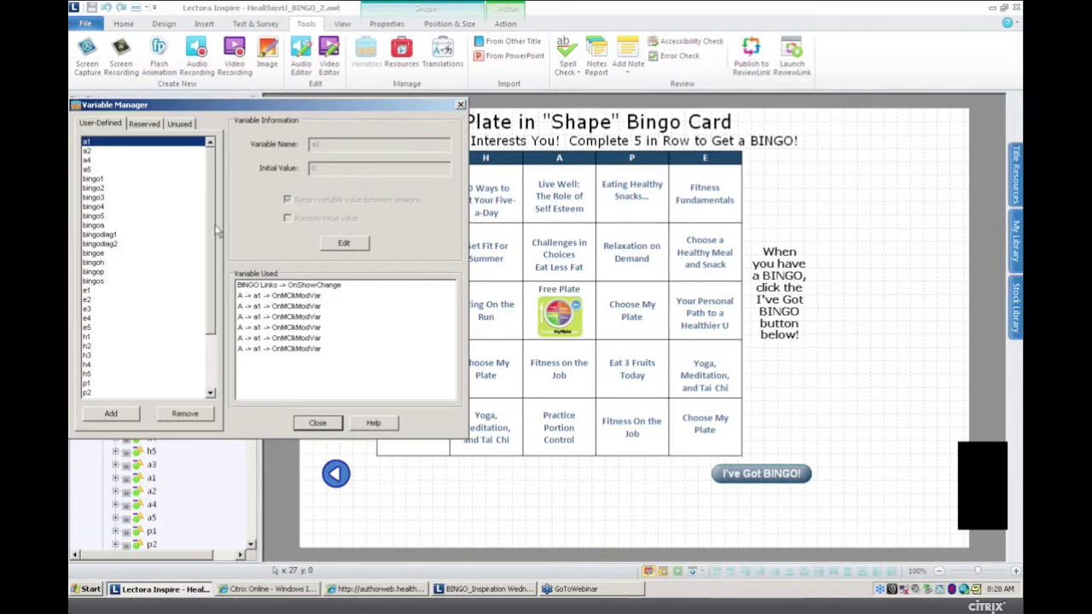
left_click_drag(213, 189, 205, 260)
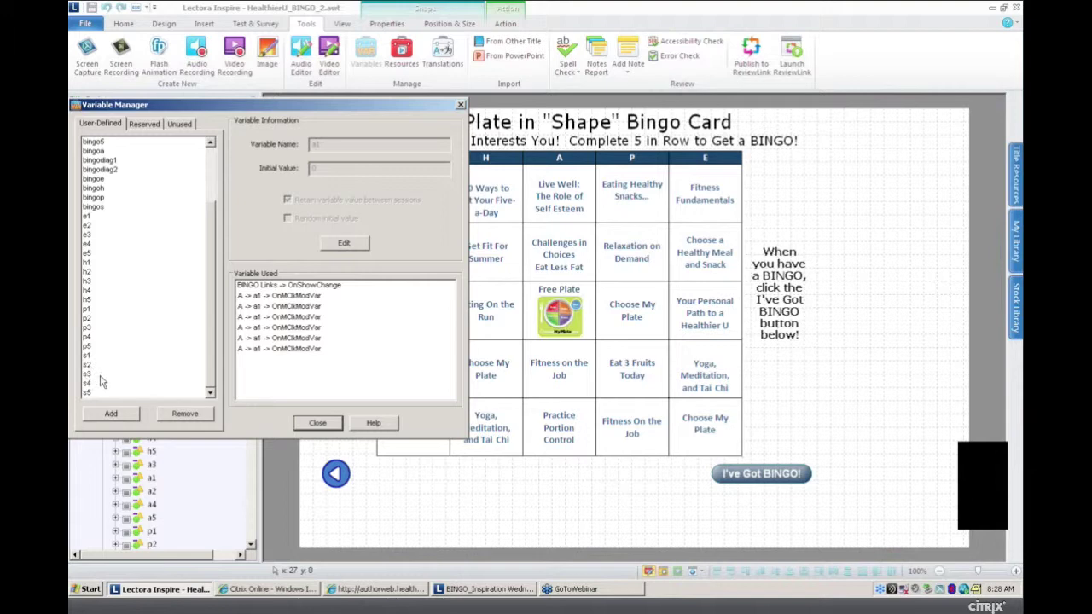
left_click_drag(210, 338, 202, 247)
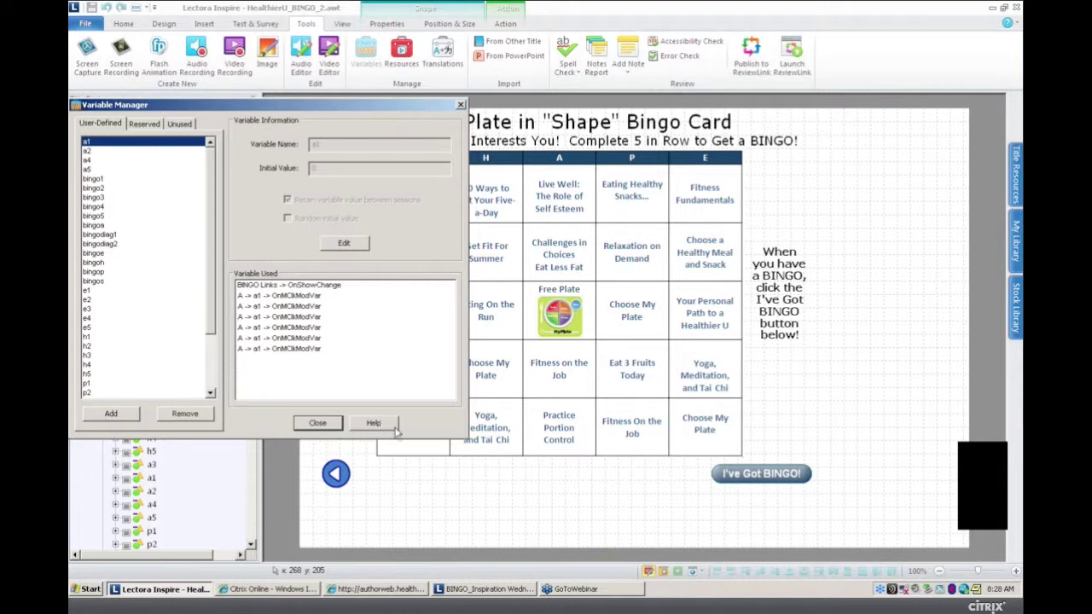
left_click(325, 425)
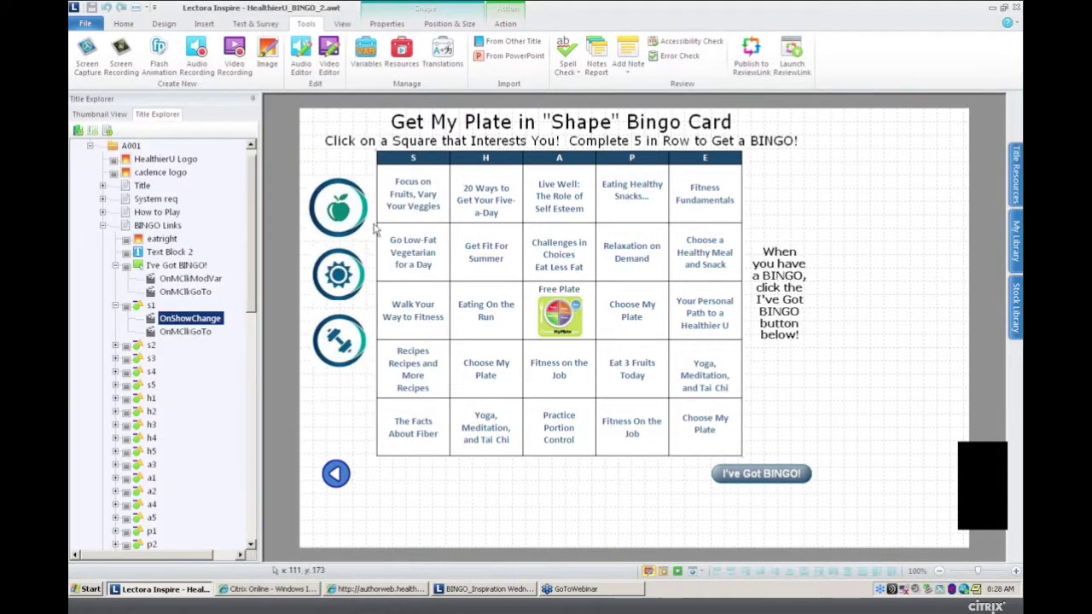
Step: Examine the PDF files under Attachments/Other in the Resource Manager, then close it
left_click(397, 61)
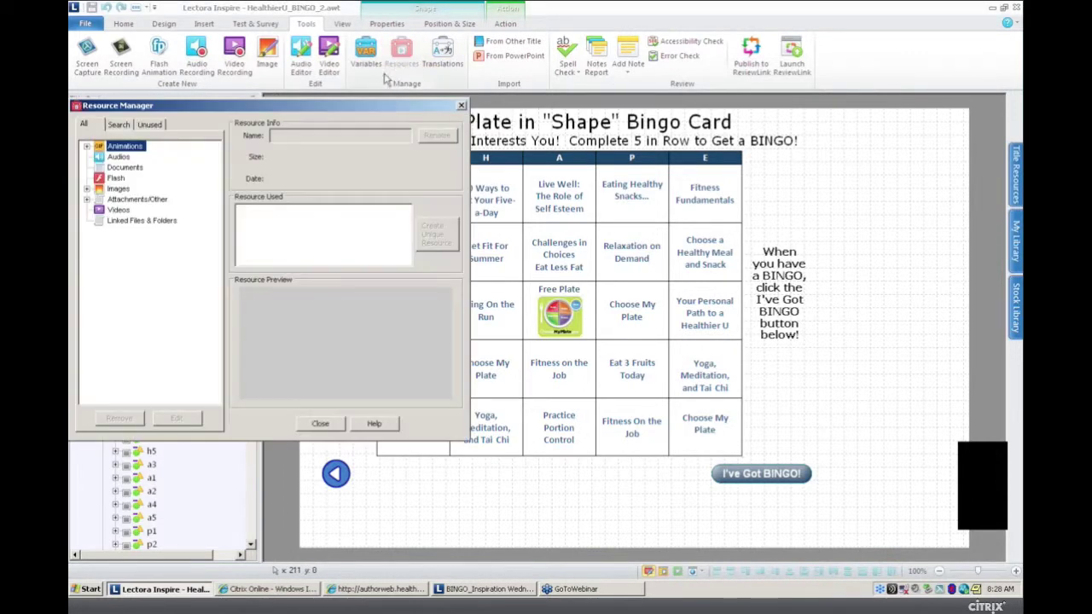
left_click(87, 199)
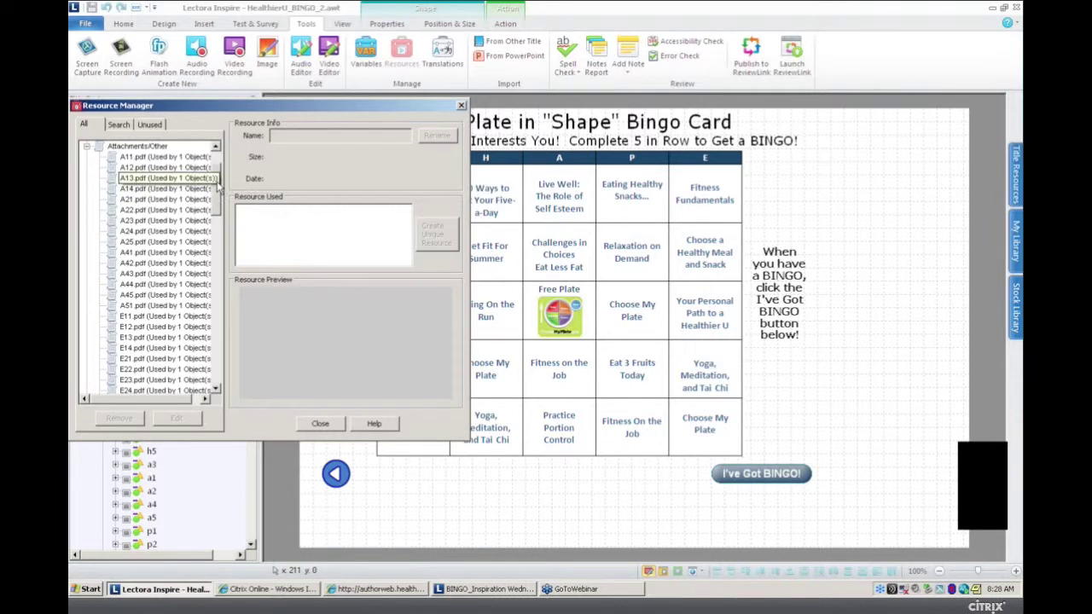
scroll(216, 181, "up", 2)
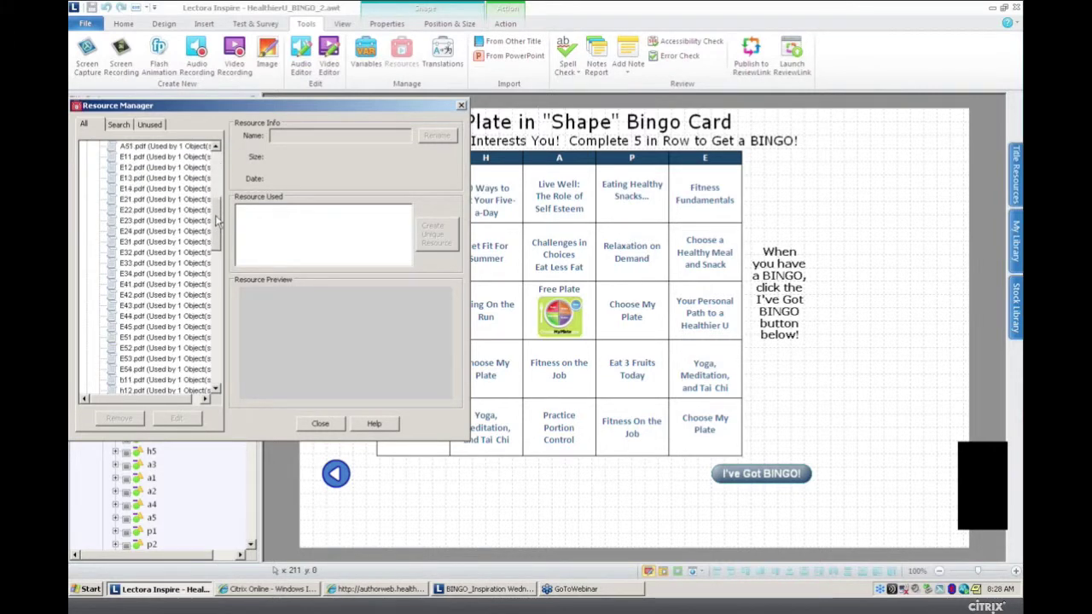
scroll(215, 175, "up", 1)
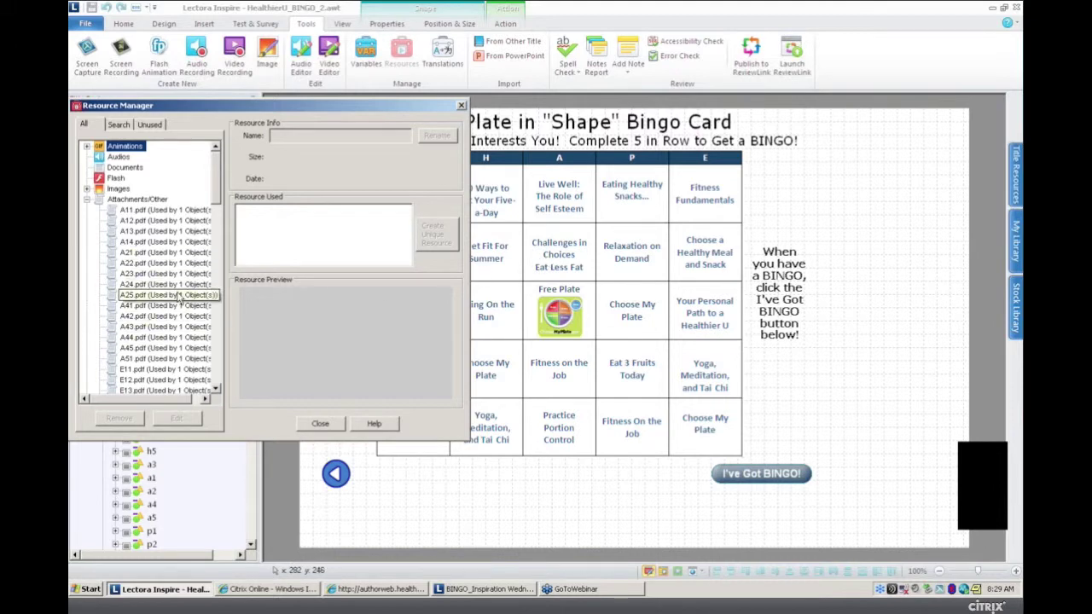
scroll(171, 295, "down", 3)
scroll(175, 295, "down", 15)
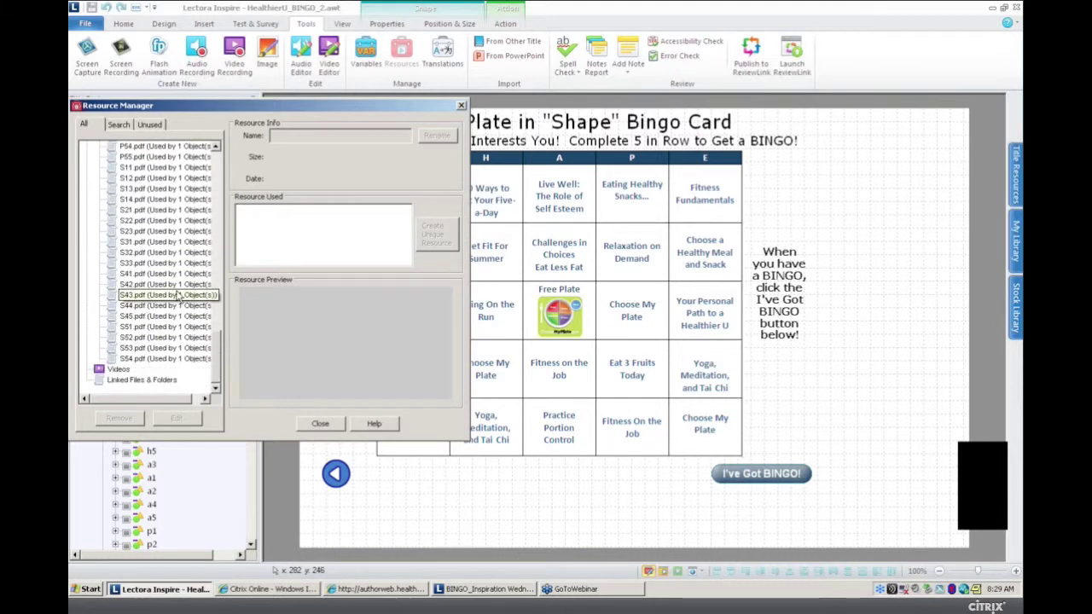
scroll(179, 295, "up", 3)
scroll(181, 295, "up", 12)
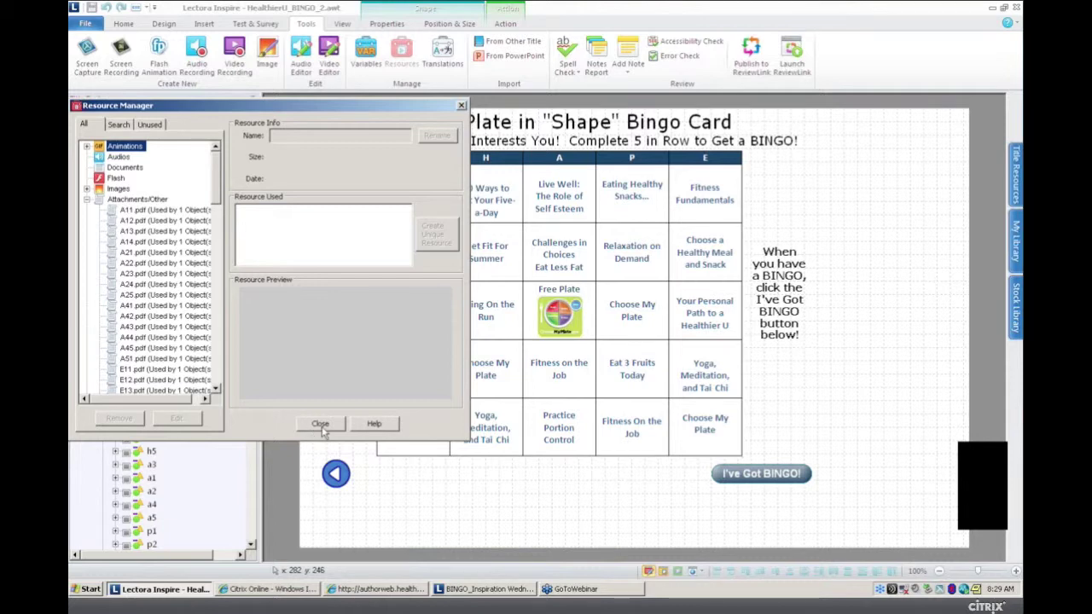
left_click(321, 424)
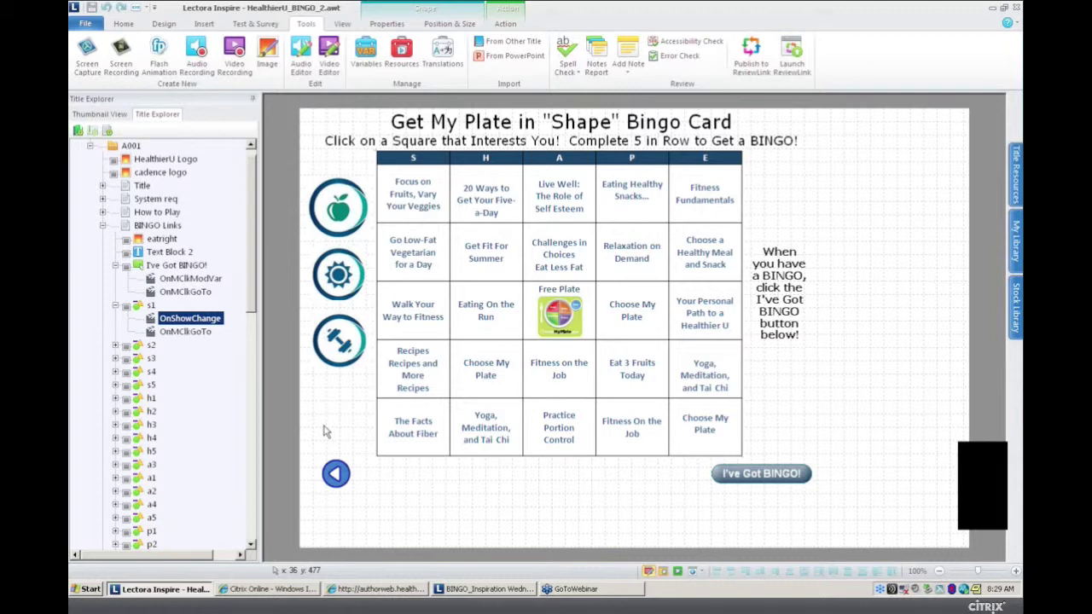
Step: On page s1 of chapter S, inspect the first OnMClkModVar action of the Go Back to BINGO Card button
left_click_drag(254, 257, 252, 452)
scroll(250, 452, "down", 3)
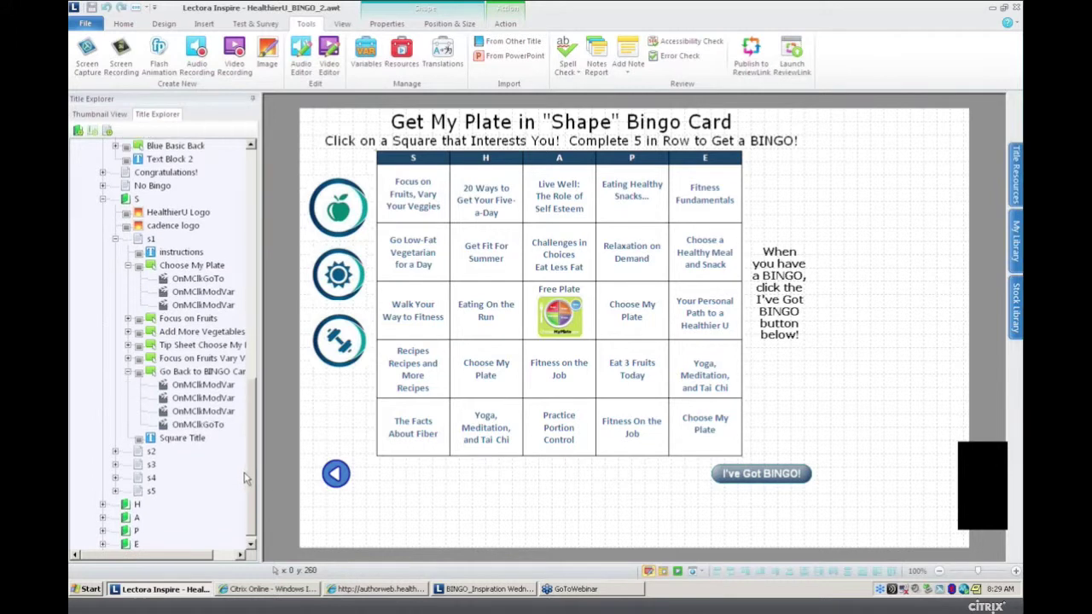
left_click(201, 374)
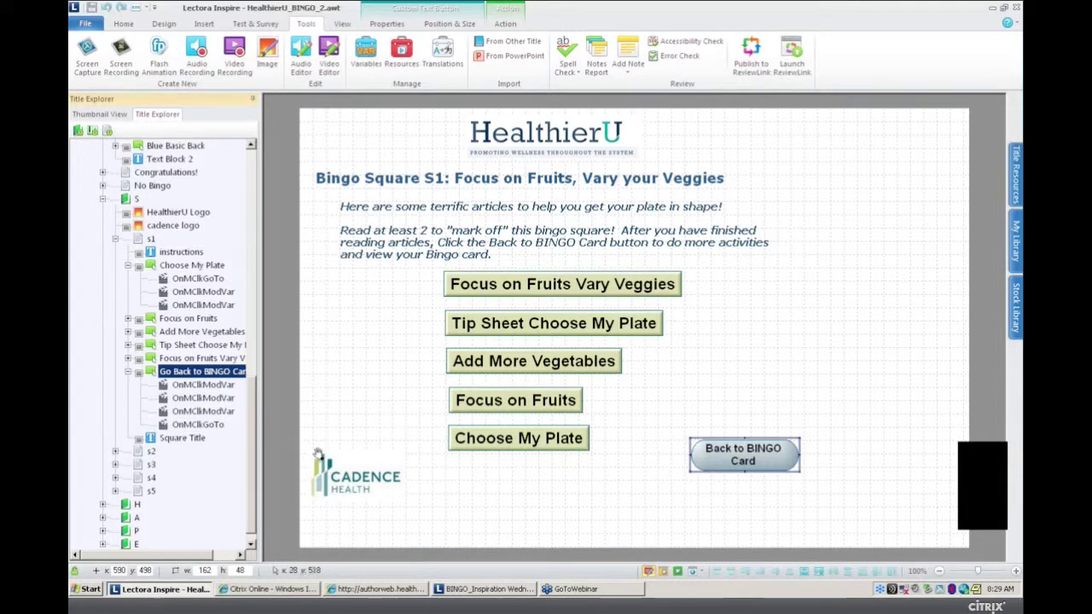
left_click(216, 388)
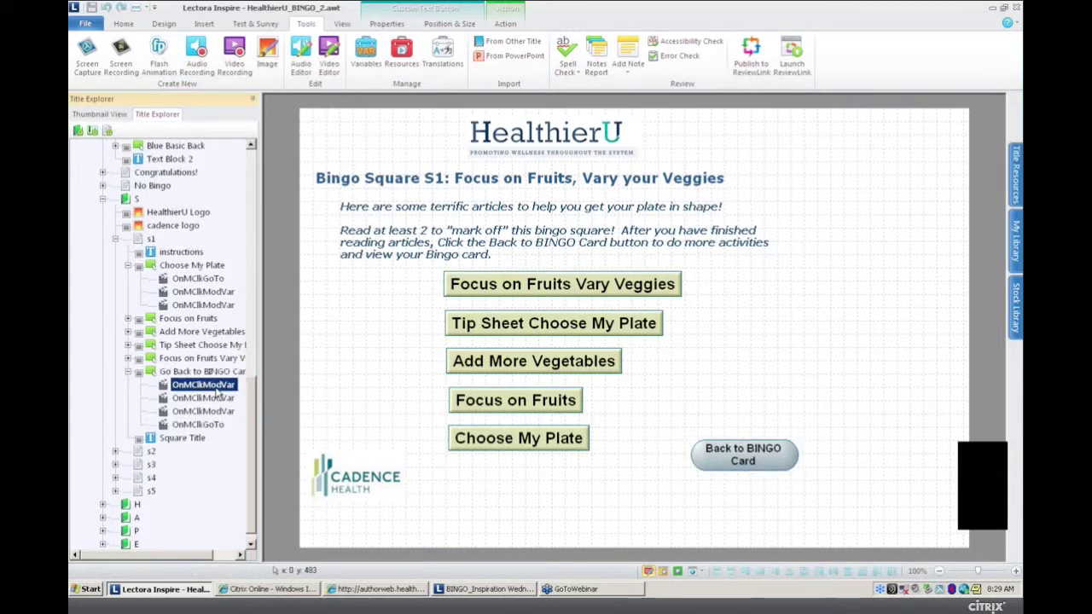
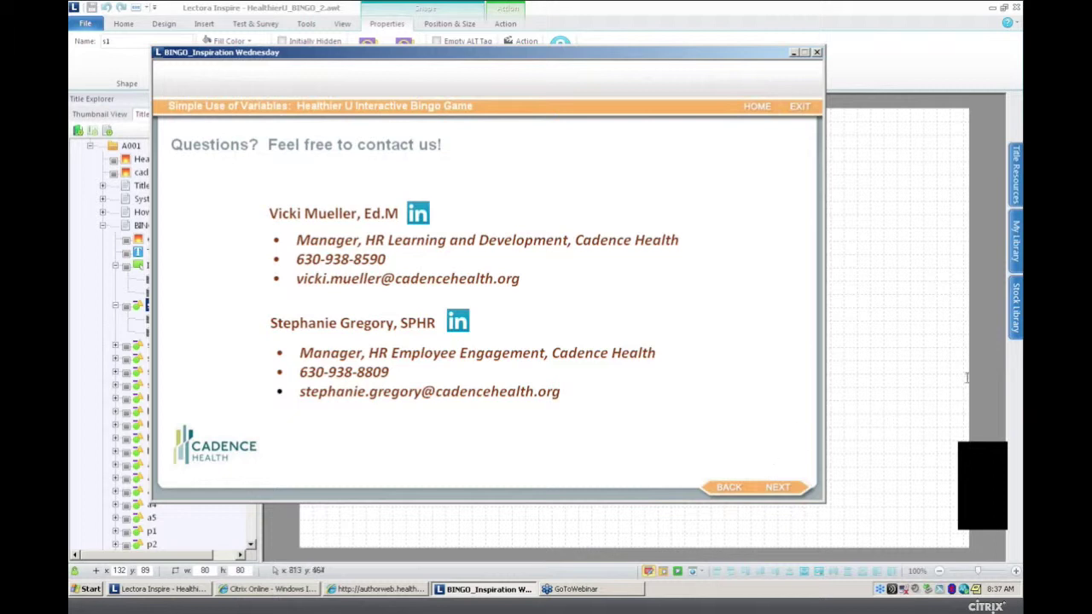
Step: Return to the HealthierU_BINGO_2 title in Lectora and inspect the OnShowChange action of bingo square s1
left_click(1015, 369)
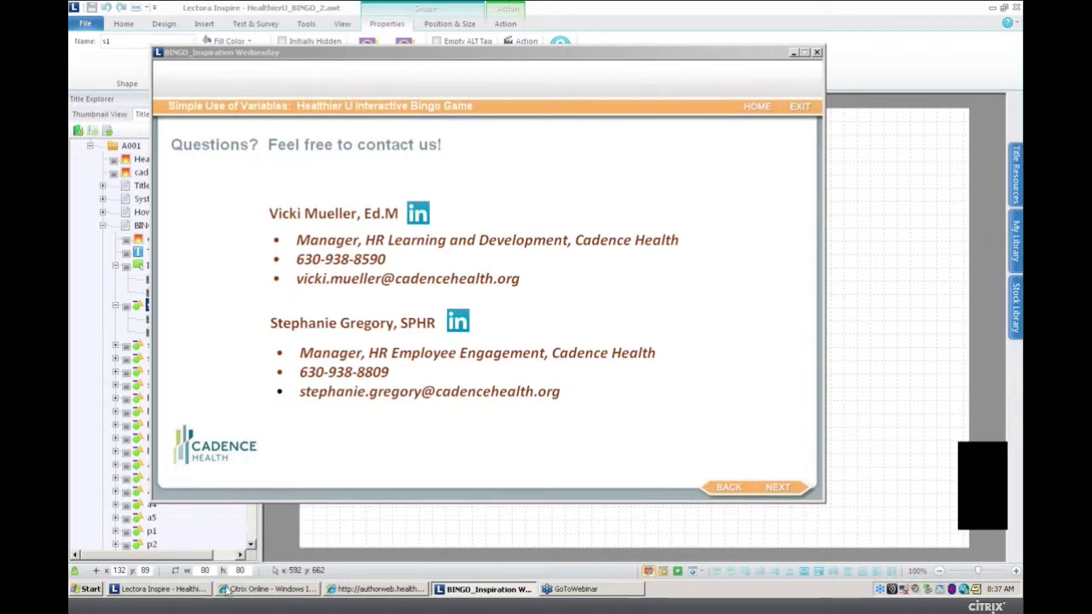
left_click(162, 589)
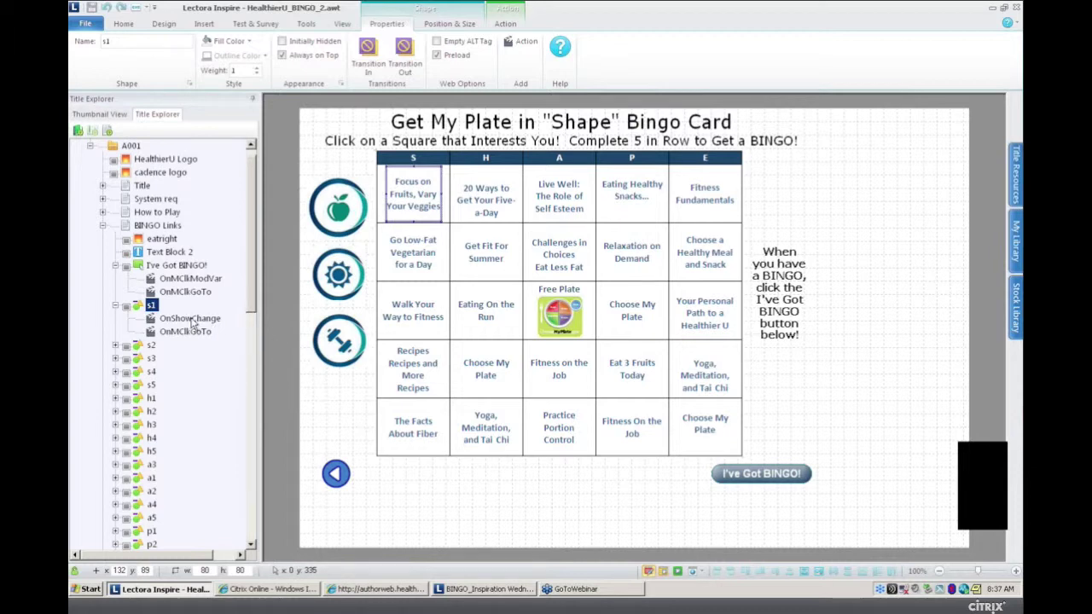
left_click(193, 322)
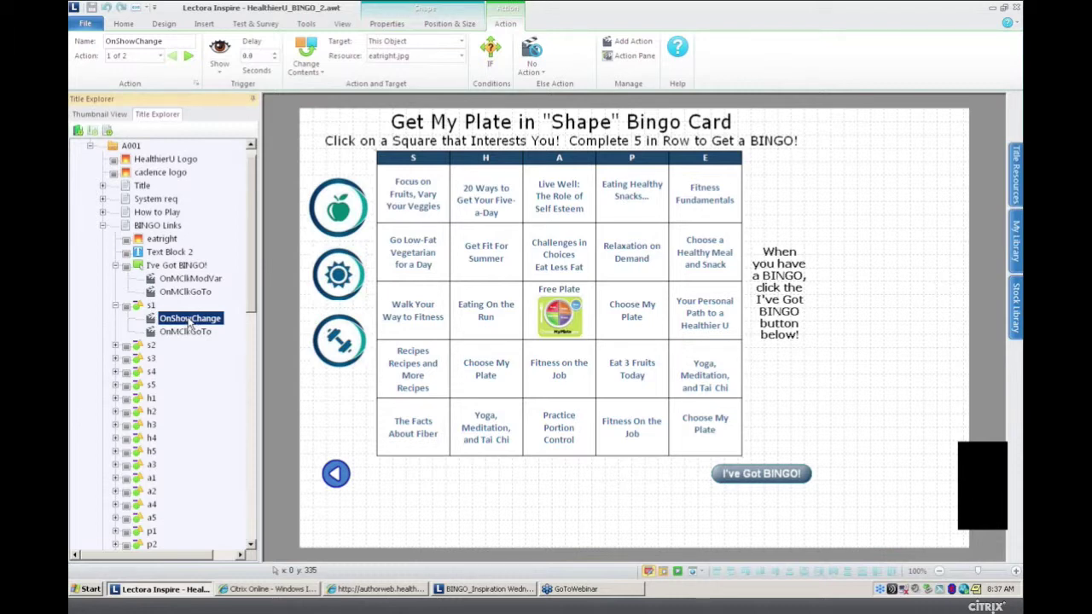
left_click(398, 192)
left_click(199, 319)
Step: Inspect the OnShowChange actions of squares s2 and s3, then collapse s1, s2 and s3 in the title tree
left_click(116, 346)
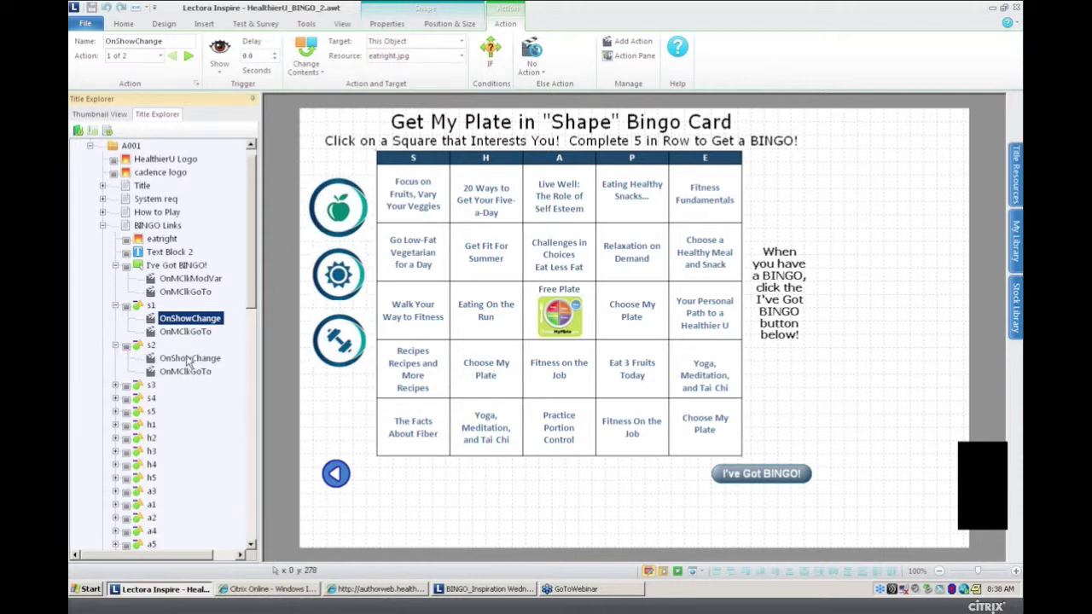
left_click(189, 360)
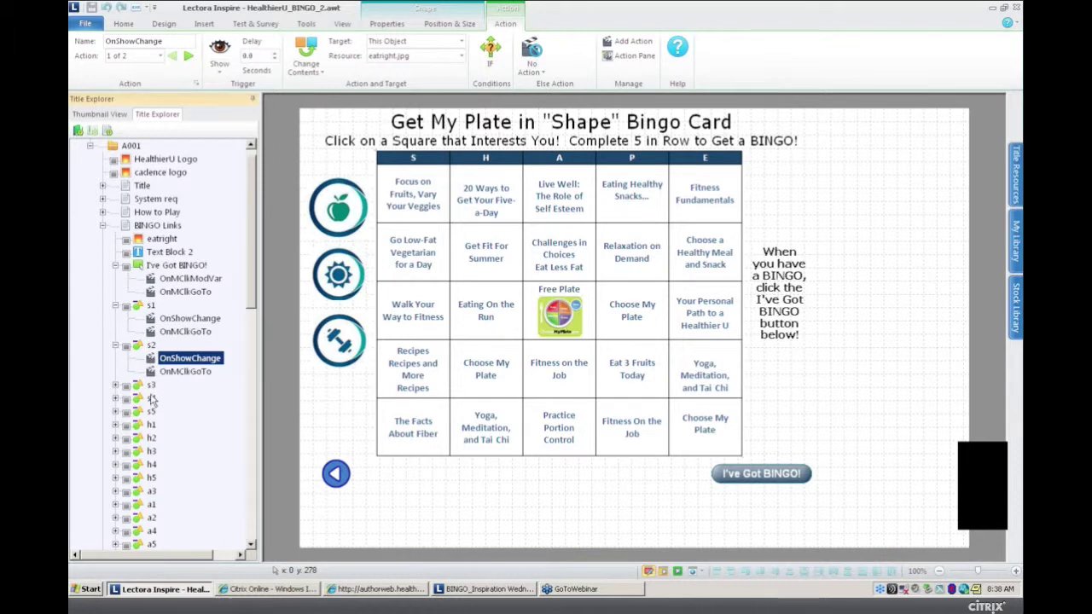
left_click(116, 385)
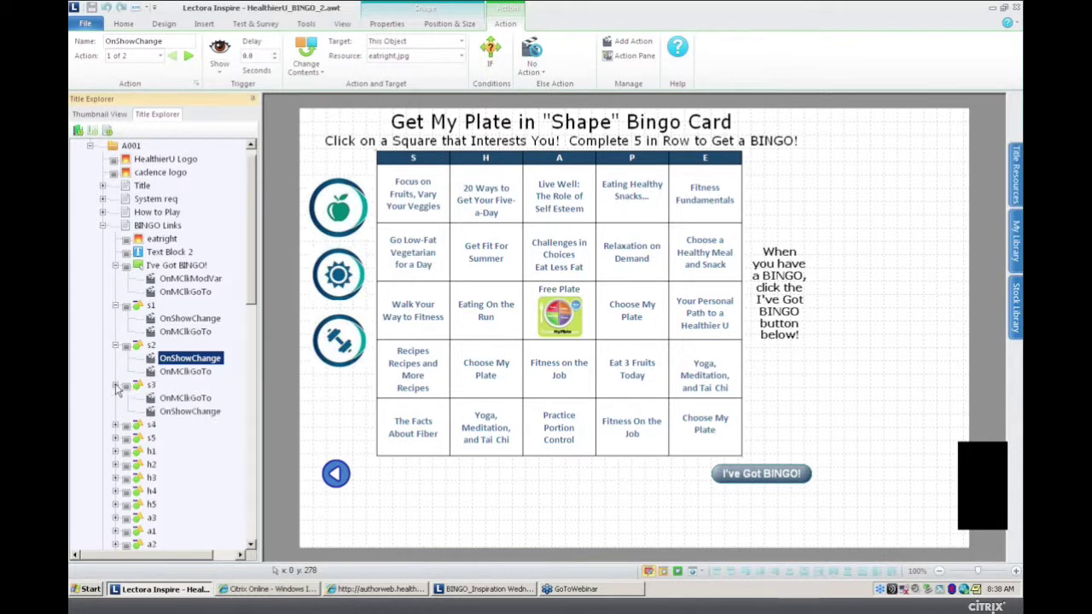
left_click(189, 411)
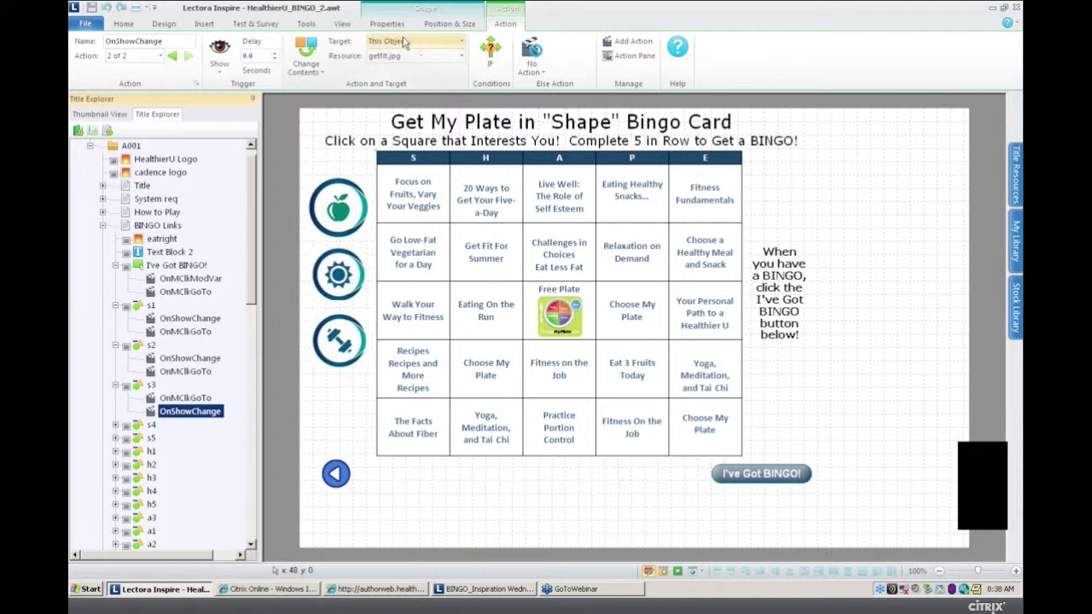
left_click(115, 306)
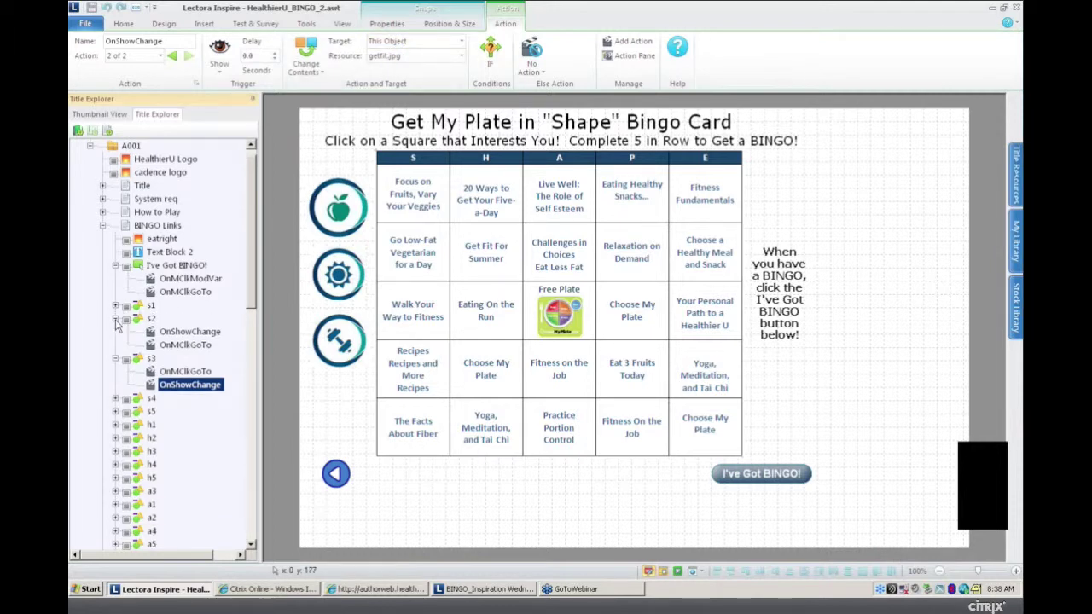
left_click(115, 319)
left_click(115, 333)
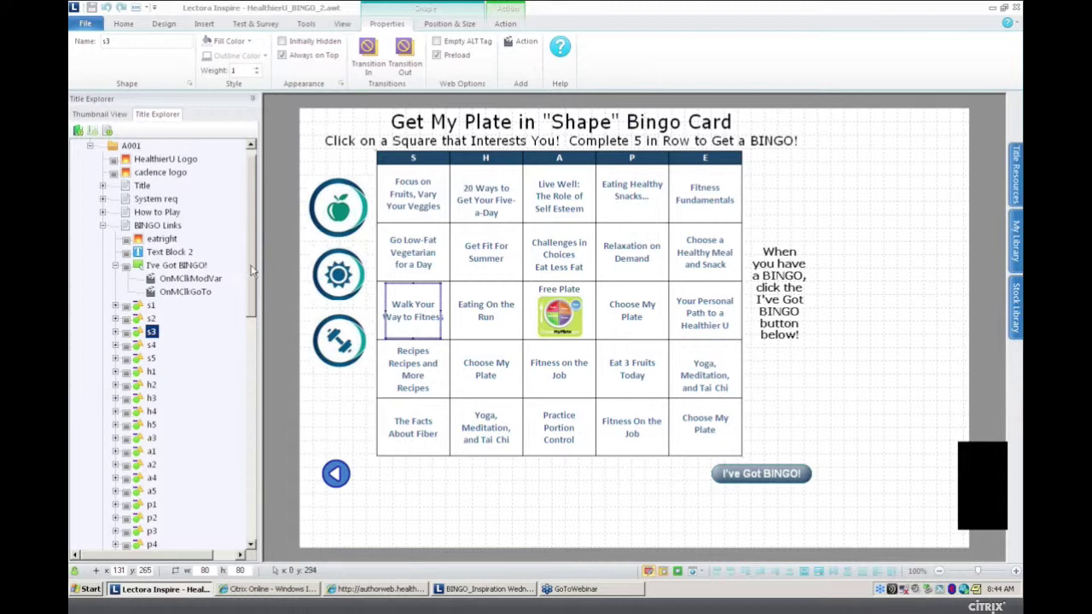
Step: On page s1 of chapter S, set the Choose My Plate button's OnMClkGoTo action to open in New Window
left_click_drag(253, 272, 238, 490)
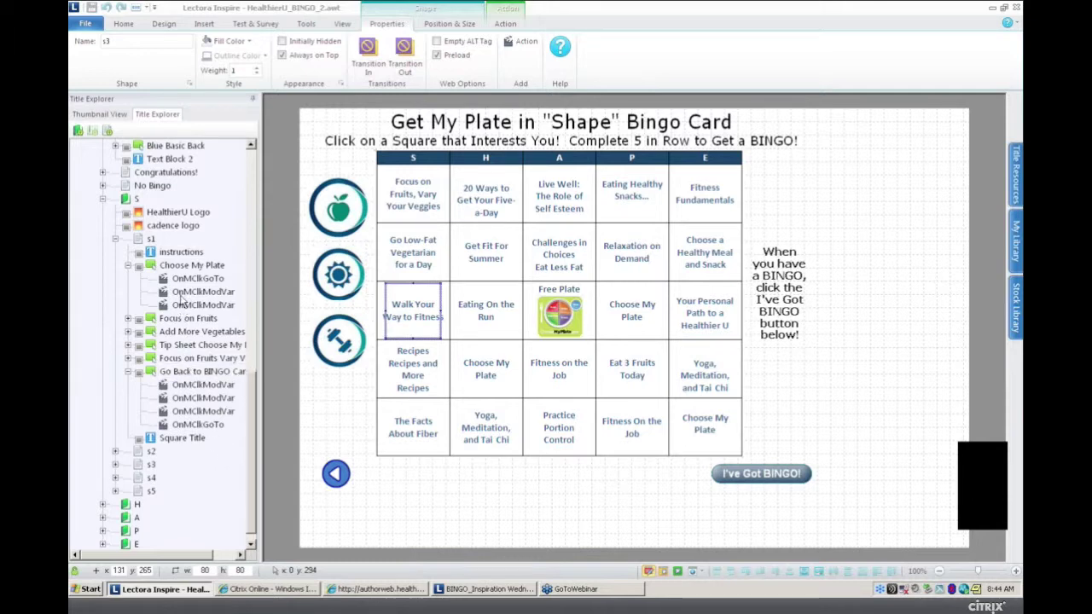
left_click(182, 268)
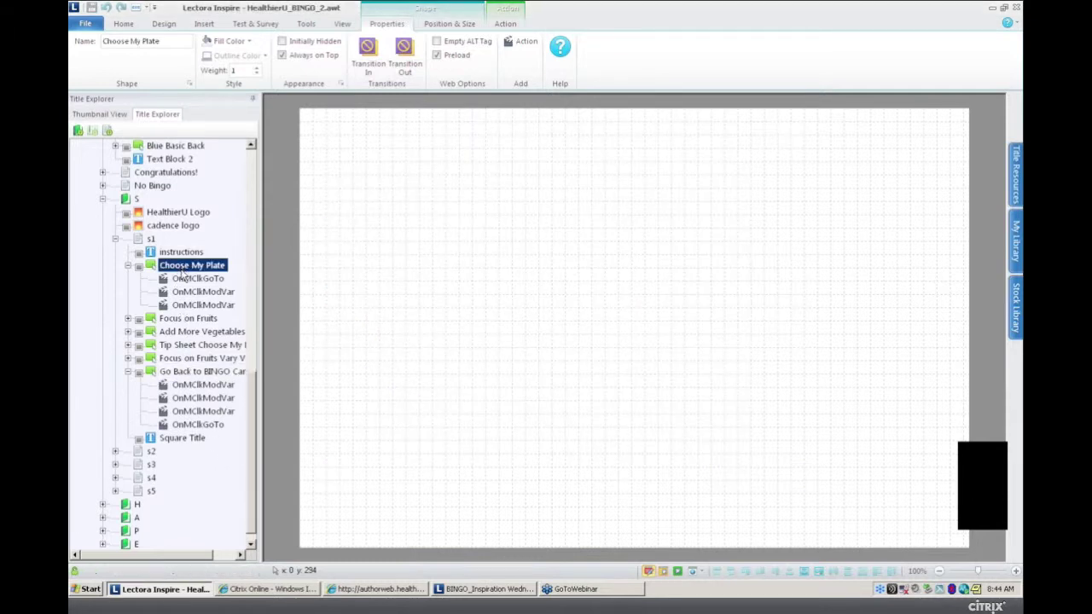
left_click(186, 280)
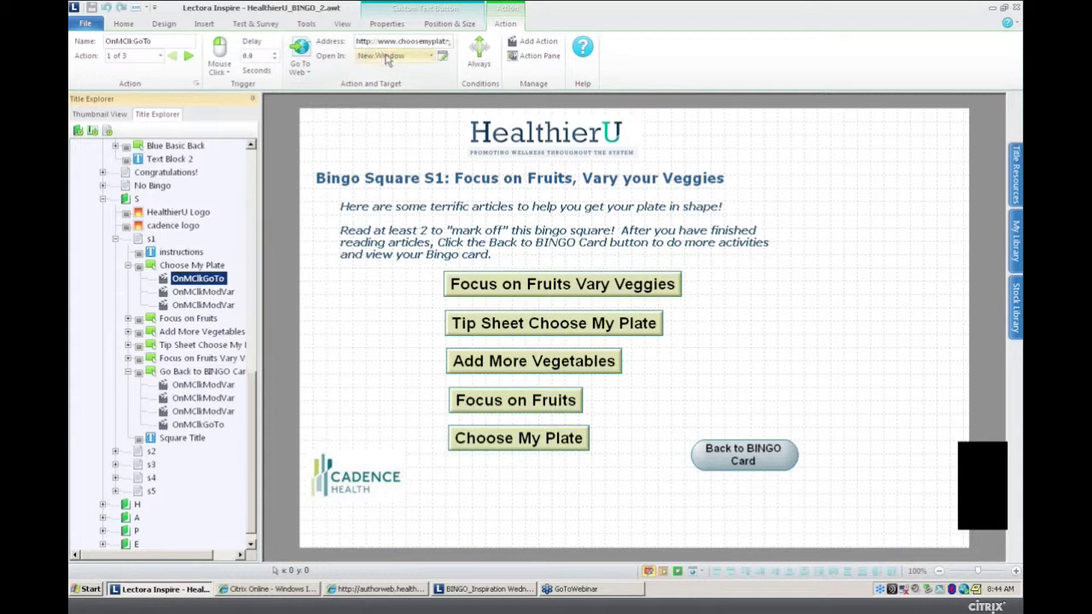
left_click(430, 57)
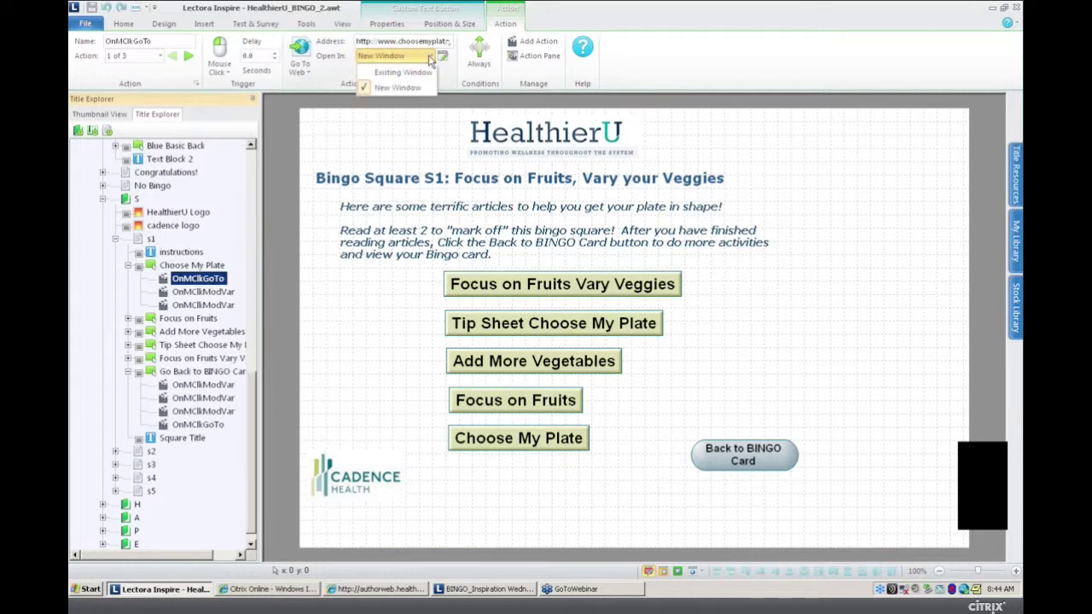
left_click(416, 88)
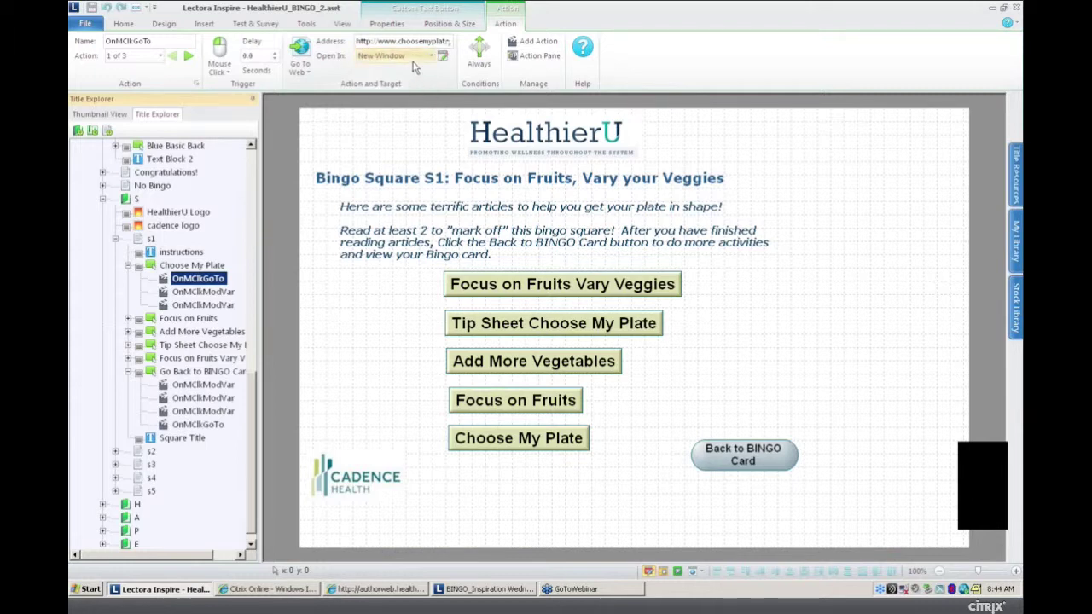